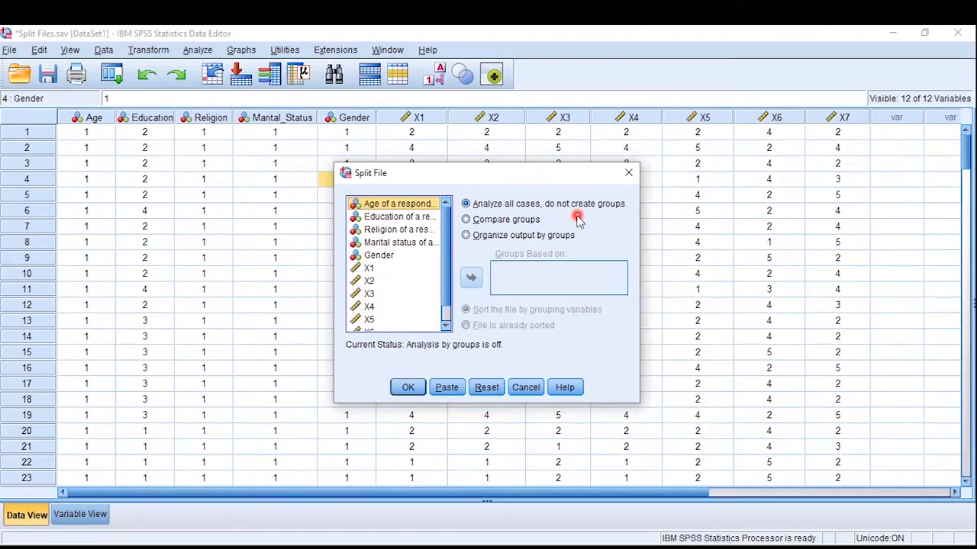
- Set Split File to compare groups based on Gender
click(516, 221)
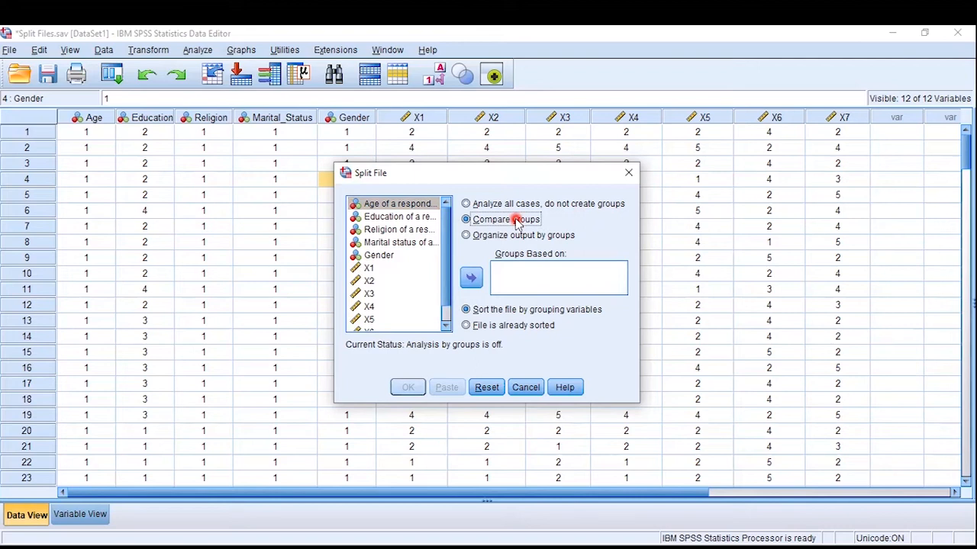
click(378, 256)
click(471, 279)
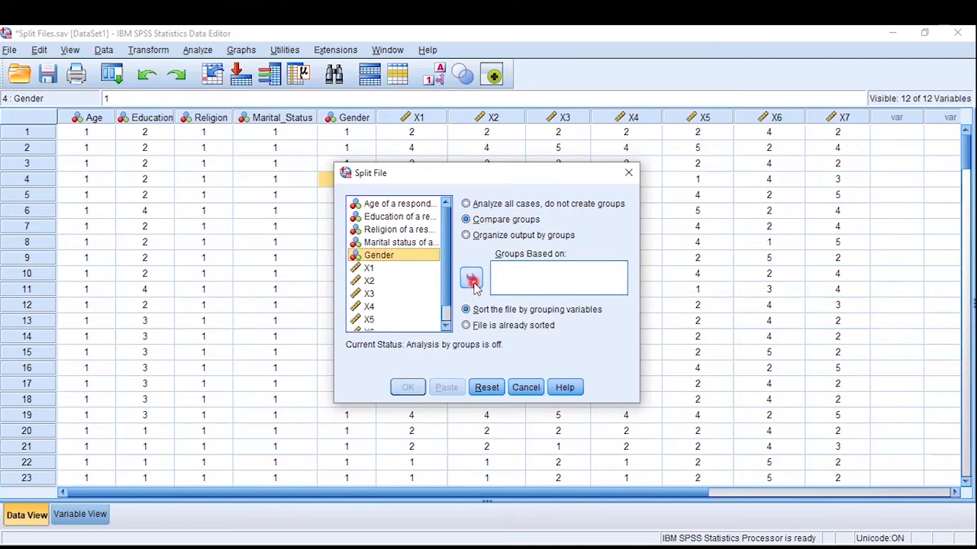
click(472, 280)
click(412, 242)
click(472, 280)
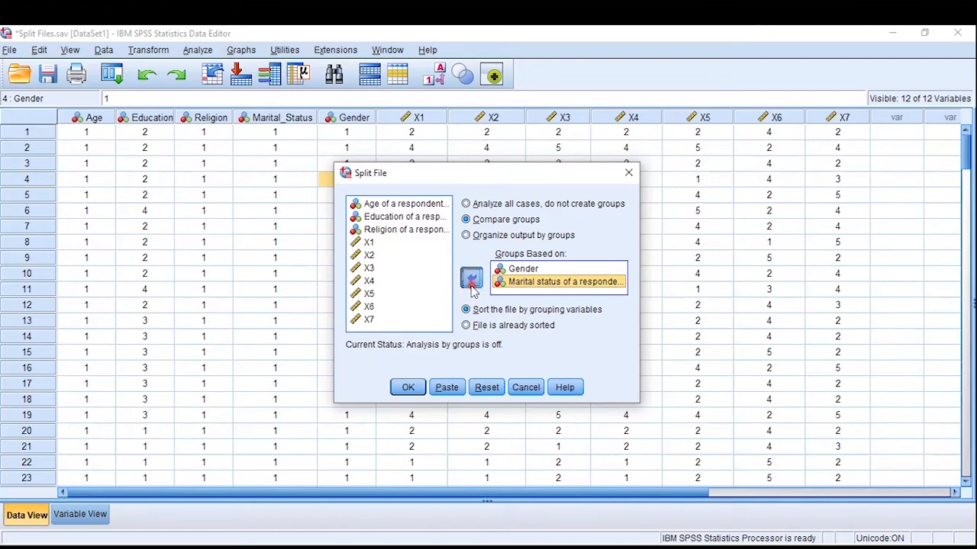
click(471, 281)
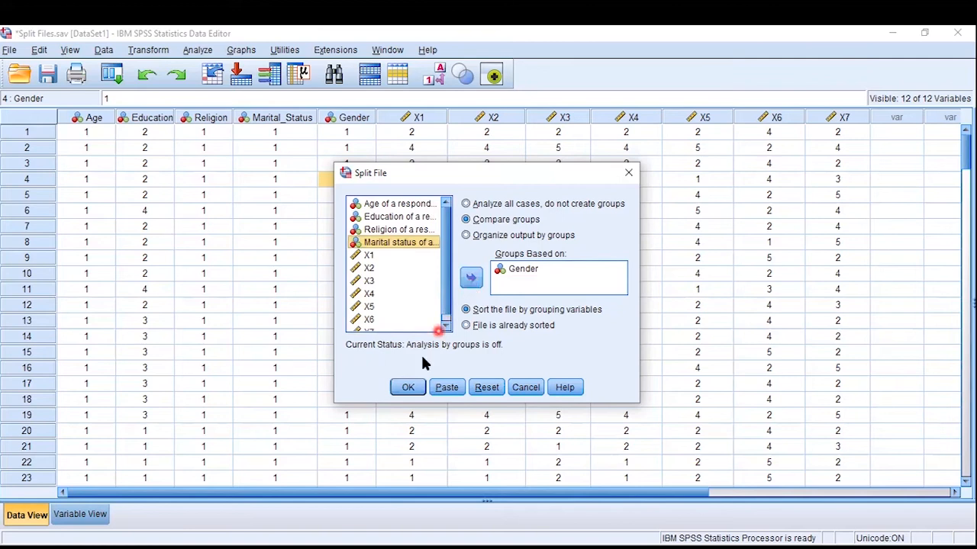
- Apply the file split by Gender and review its logged syntax in the output
click(408, 386)
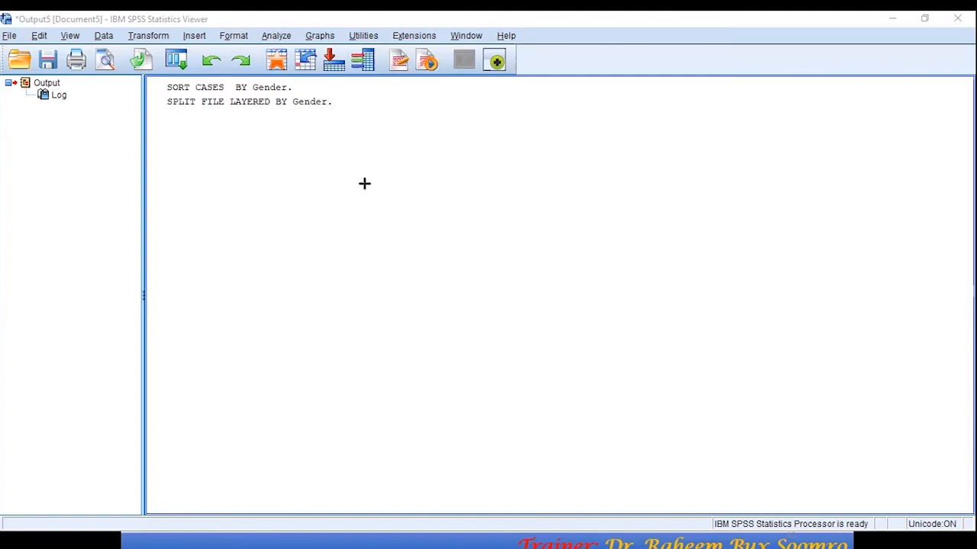
drag(155, 77, 337, 118)
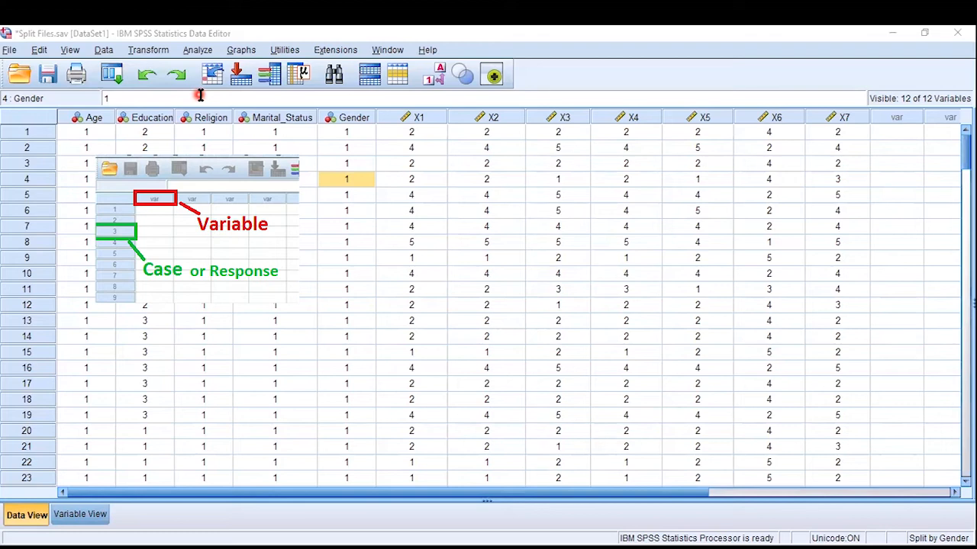
- Start a Frequencies analysis, reset its settings and add Marital status of a respondent as the variable
click(195, 52)
mouse_move(333, 90)
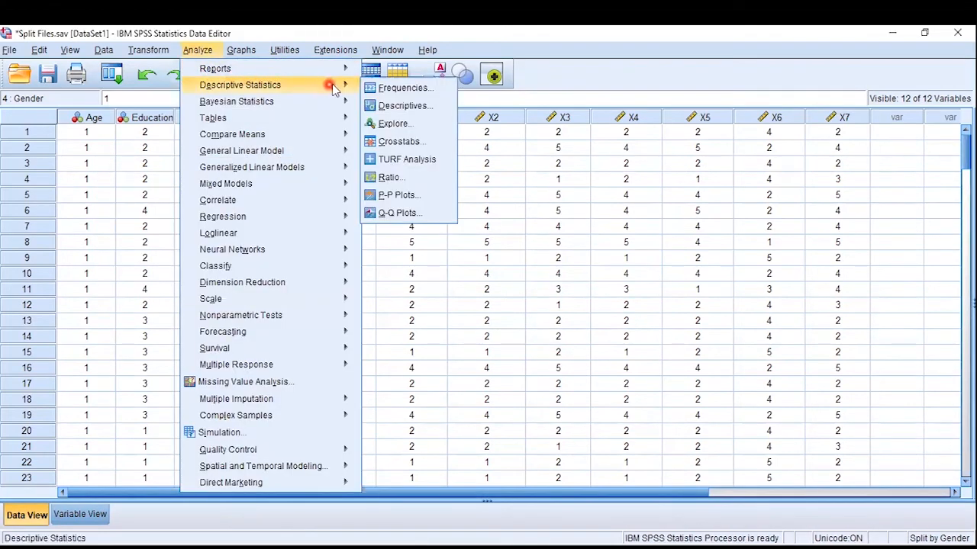
click(403, 89)
click(495, 377)
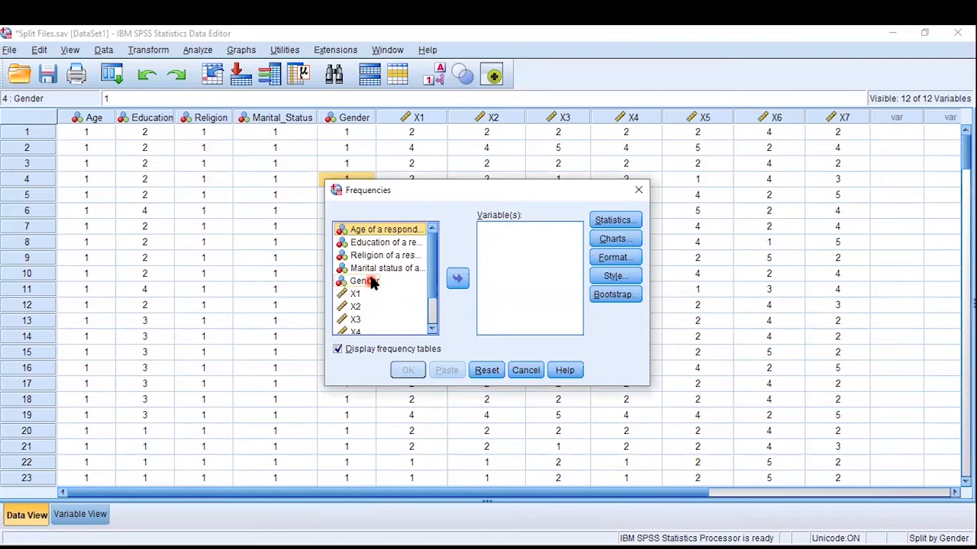
click(371, 268)
click(457, 280)
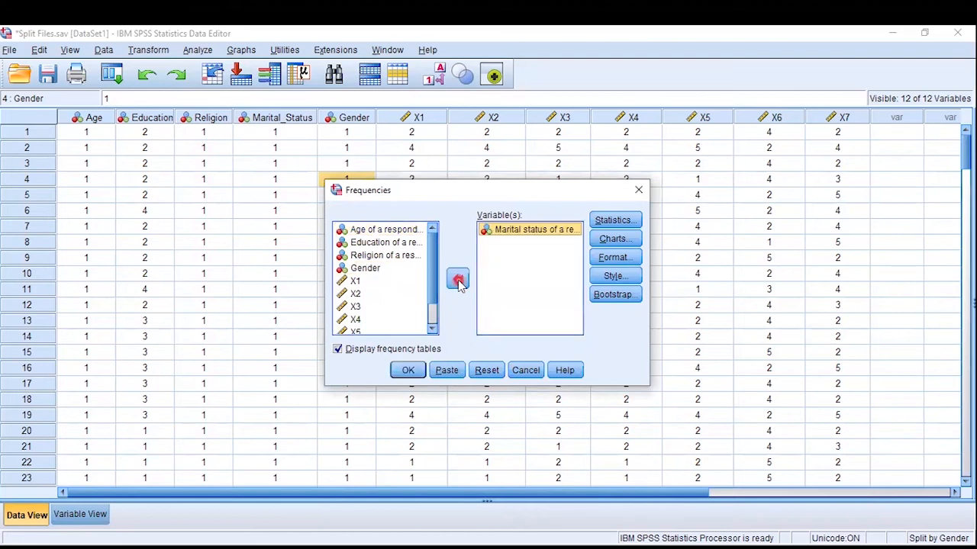
click(369, 276)
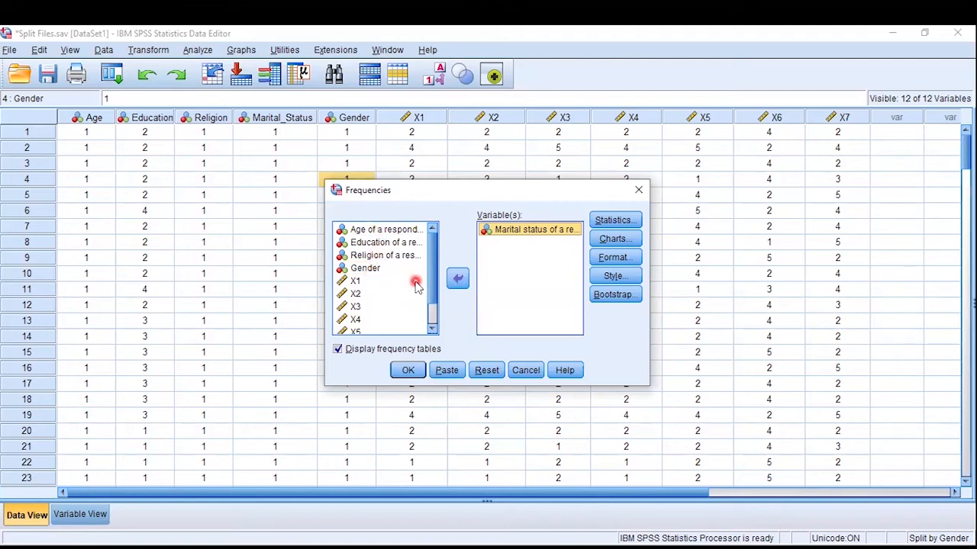
click(611, 226)
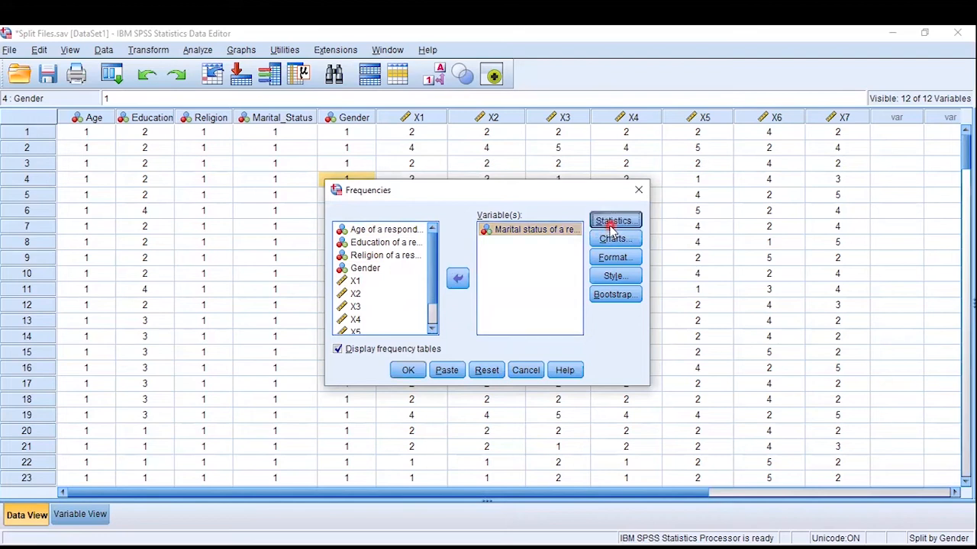
click(488, 410)
click(615, 223)
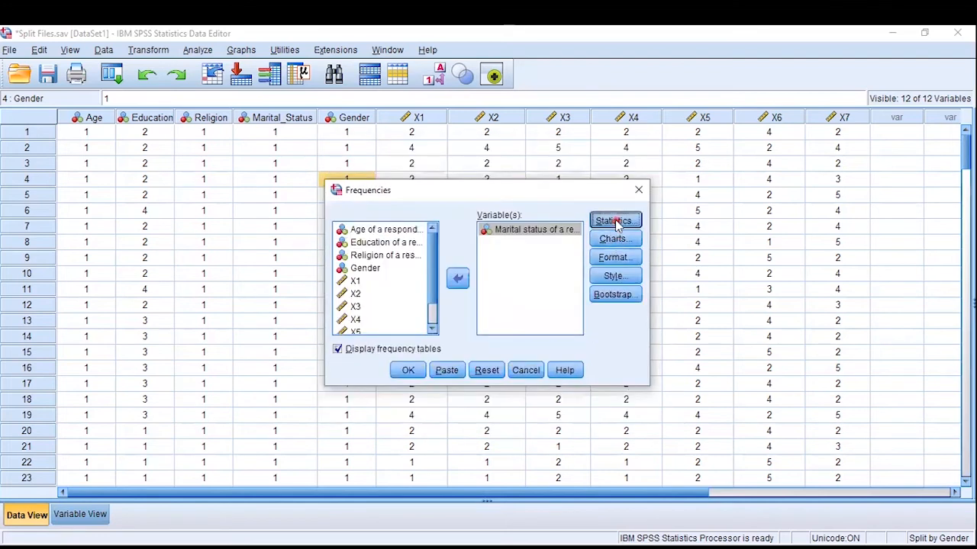
click(486, 412)
- Set the chart type to Histograms and run the frequencies for Marital status with frequency tables displayed
click(613, 241)
click(442, 283)
click(447, 363)
click(598, 220)
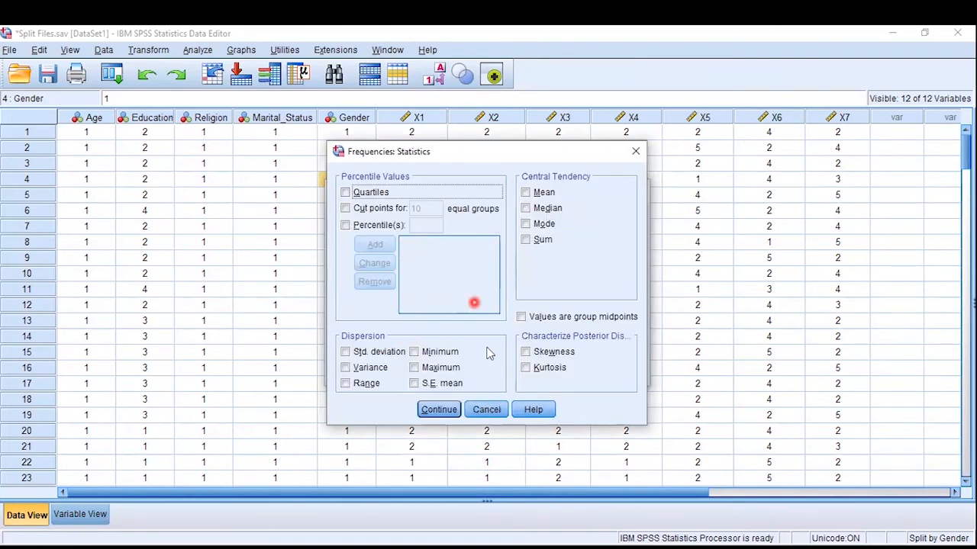
click(494, 409)
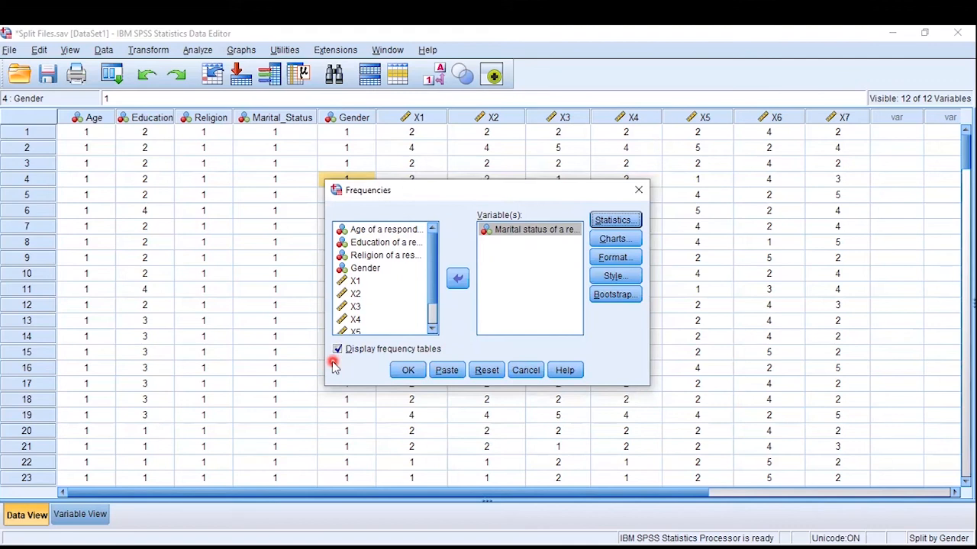
click(419, 373)
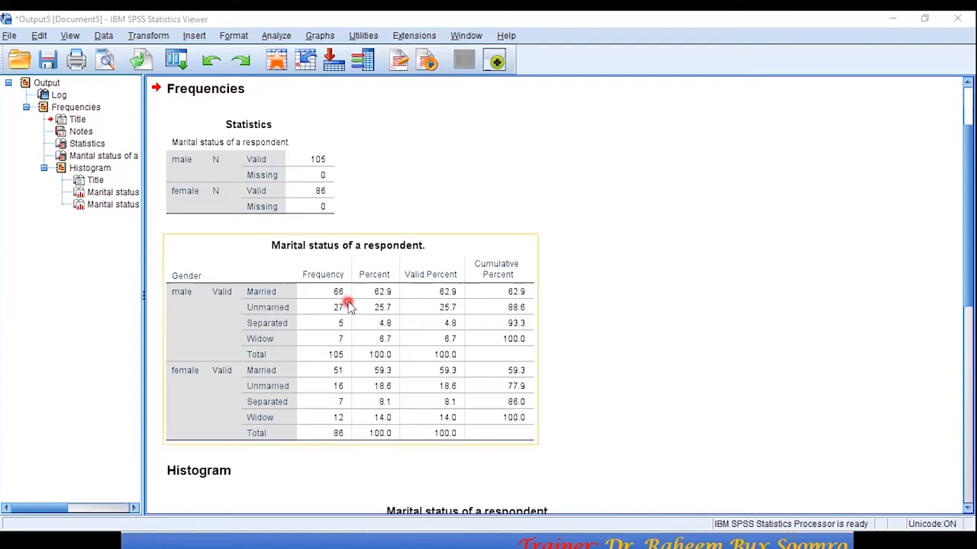
- Examine the male and female histograms of Marital status in the output
click(90, 168)
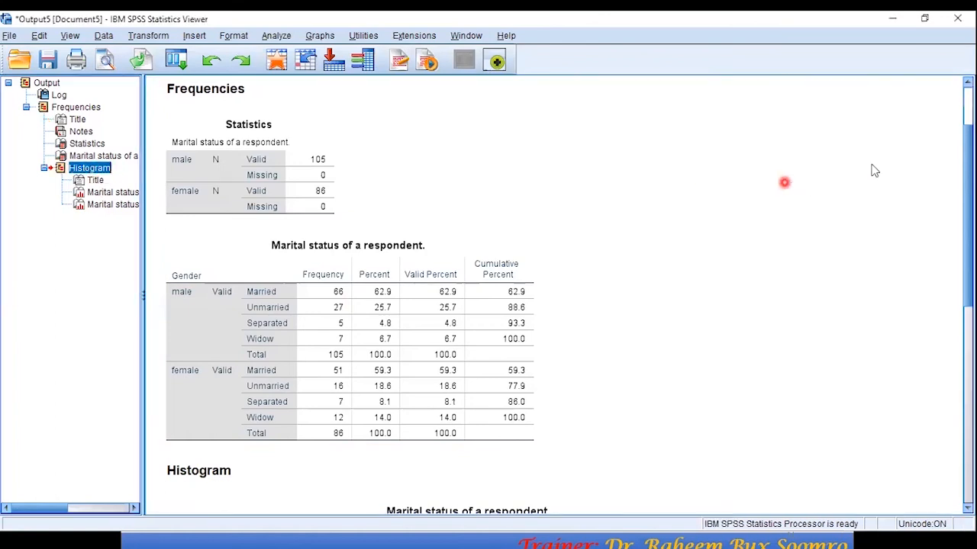
click(94, 196)
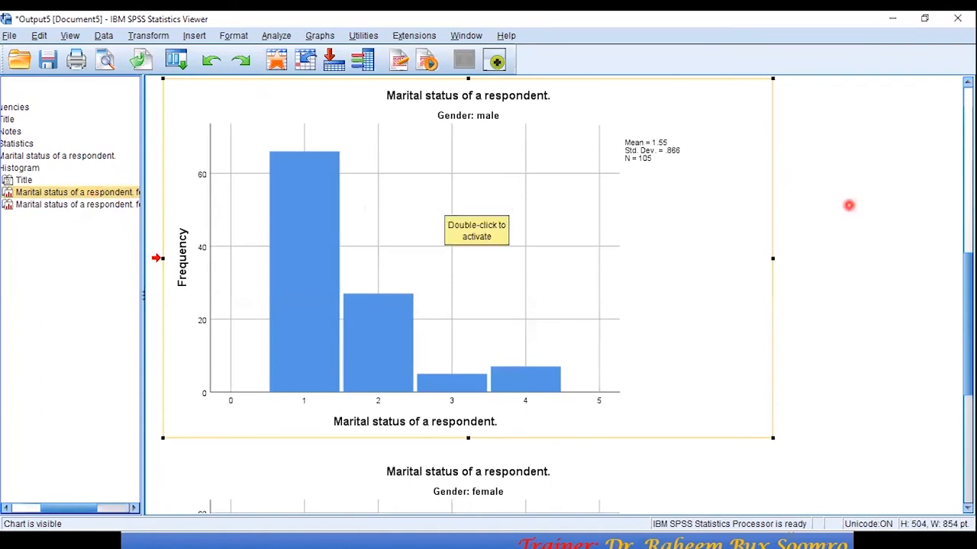
click(68, 204)
- Replace Gender with Marital status of a respondent as the Split File grouping variable and apply the split
click(547, 170)
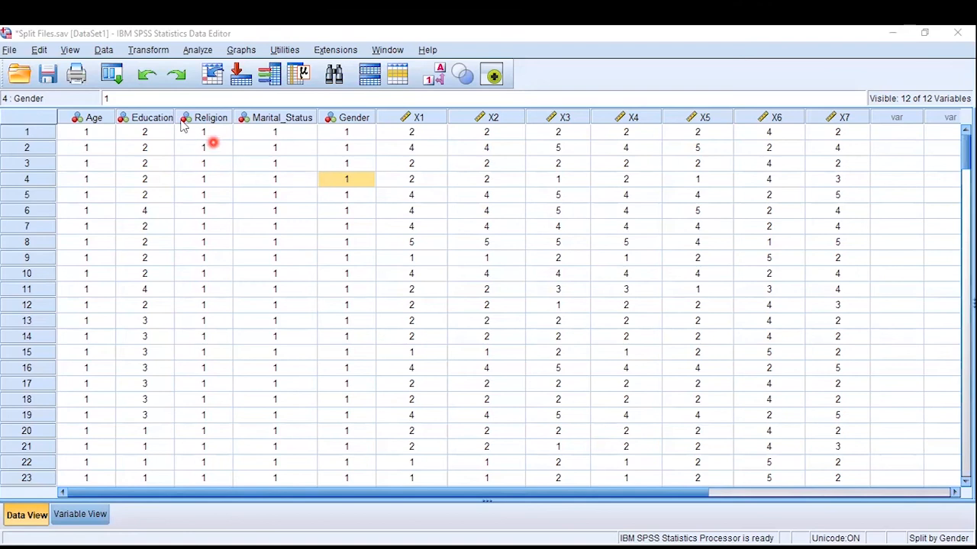
click(103, 50)
click(156, 481)
click(505, 273)
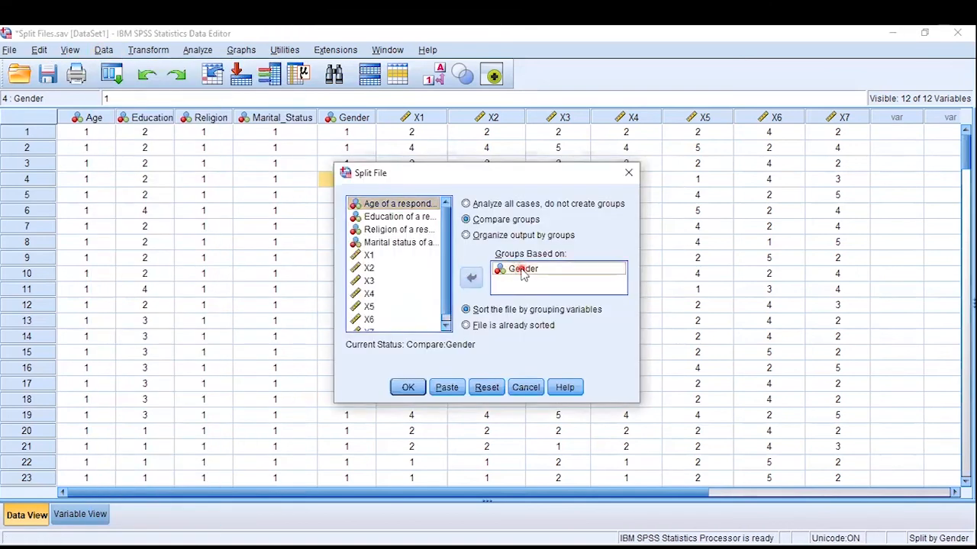
click(471, 277)
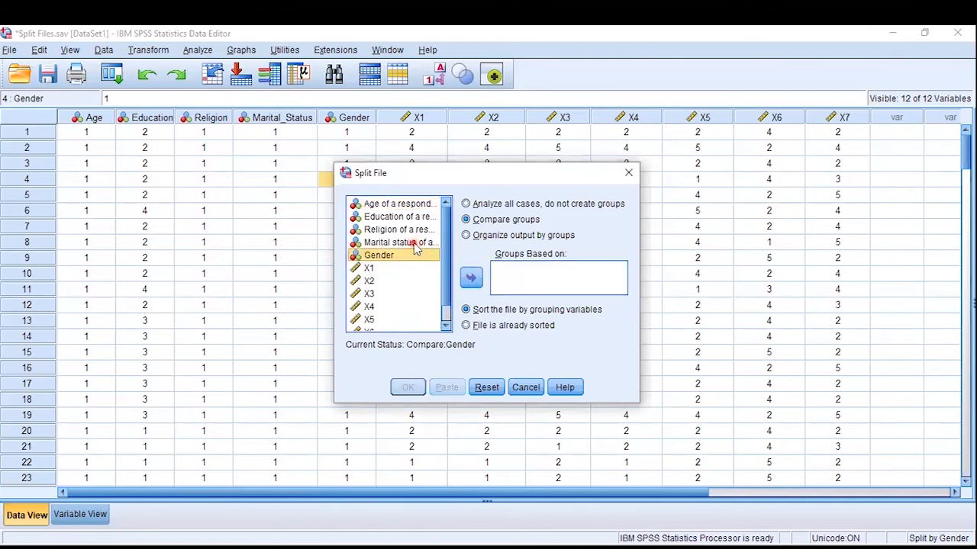
click(412, 242)
click(472, 279)
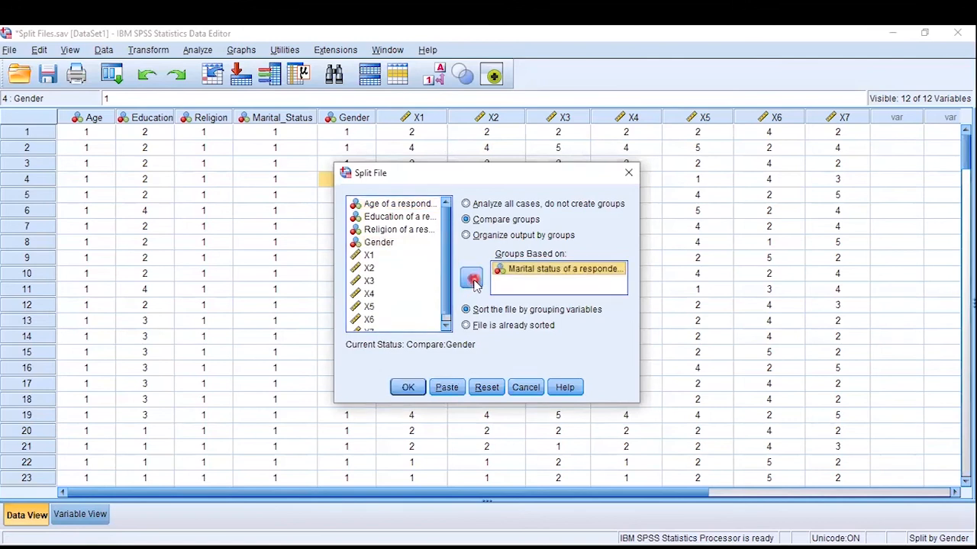
click(412, 388)
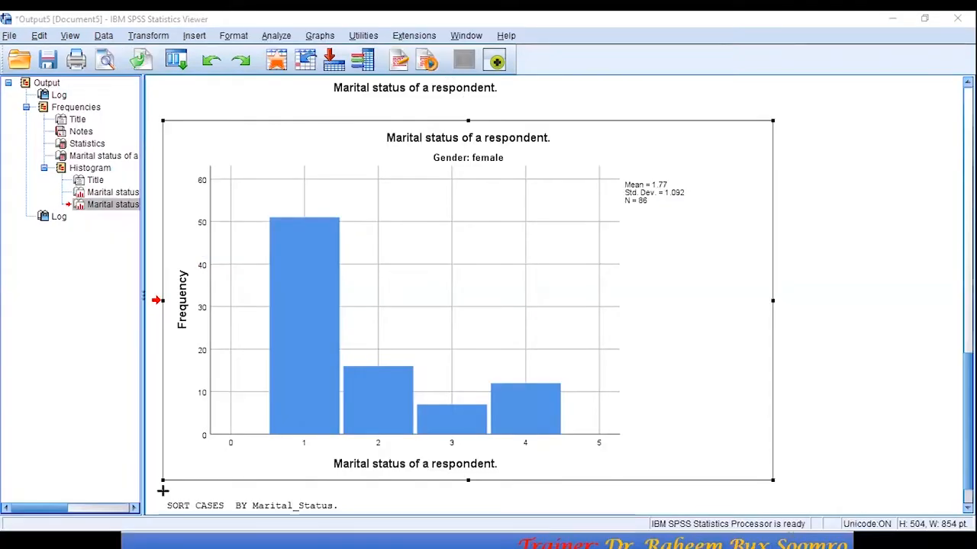
- Examine the logged sort and split syntax for Marital status at the end of the output
mouse_move(159, 492)
mouse_down()
mouse_move(324, 516)
mouse_move(360, 510)
mouse_up()
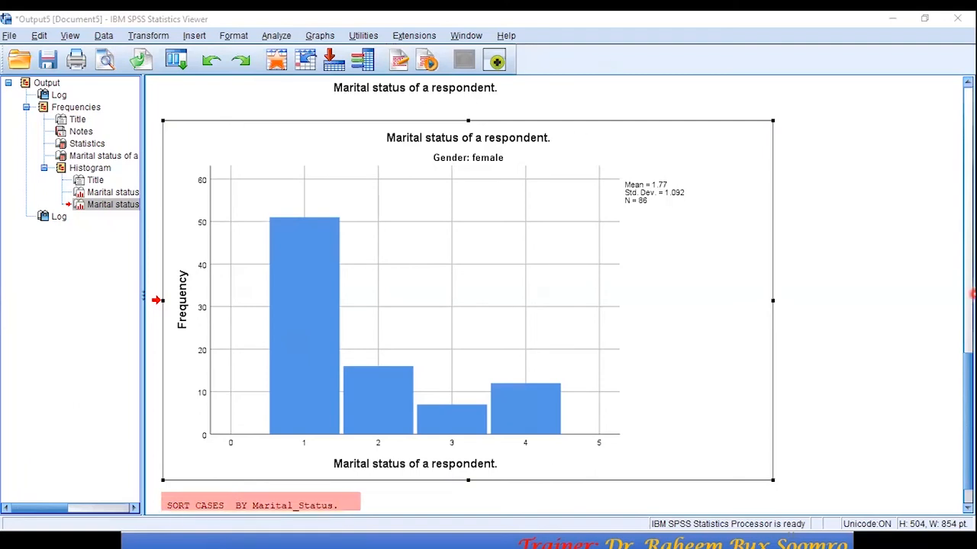
drag(968, 401, 970, 455)
click(263, 477)
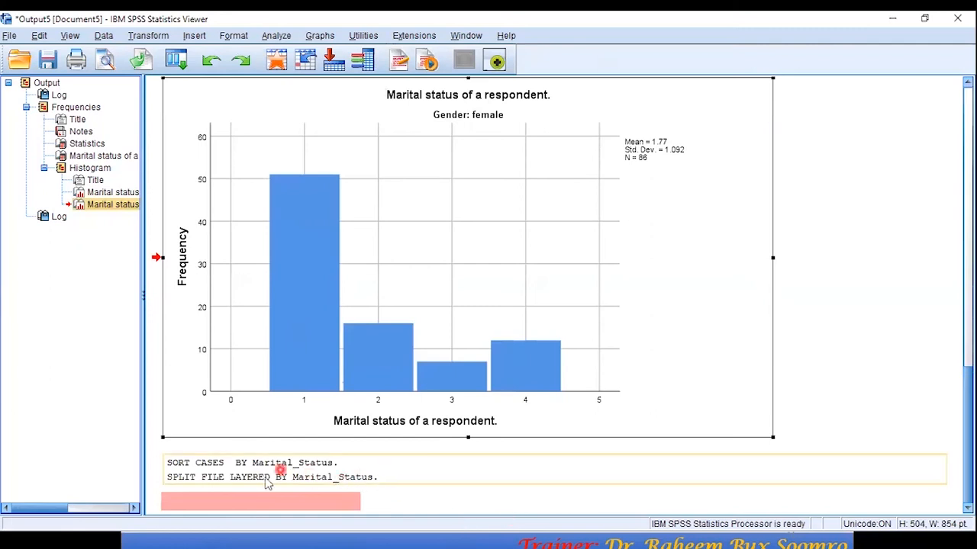
- Return to the data and replace Marital status with Gender as the Frequencies variable
click(363, 137)
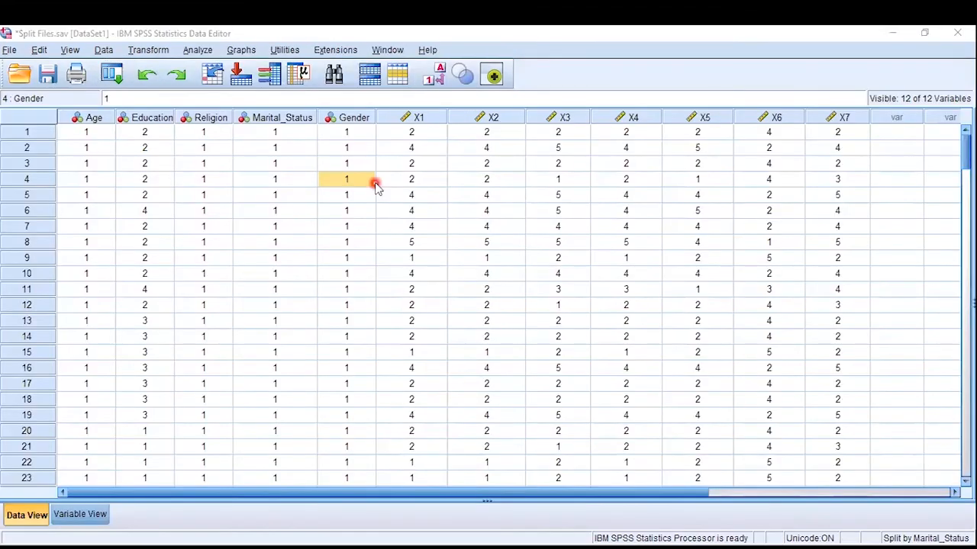
click(199, 51)
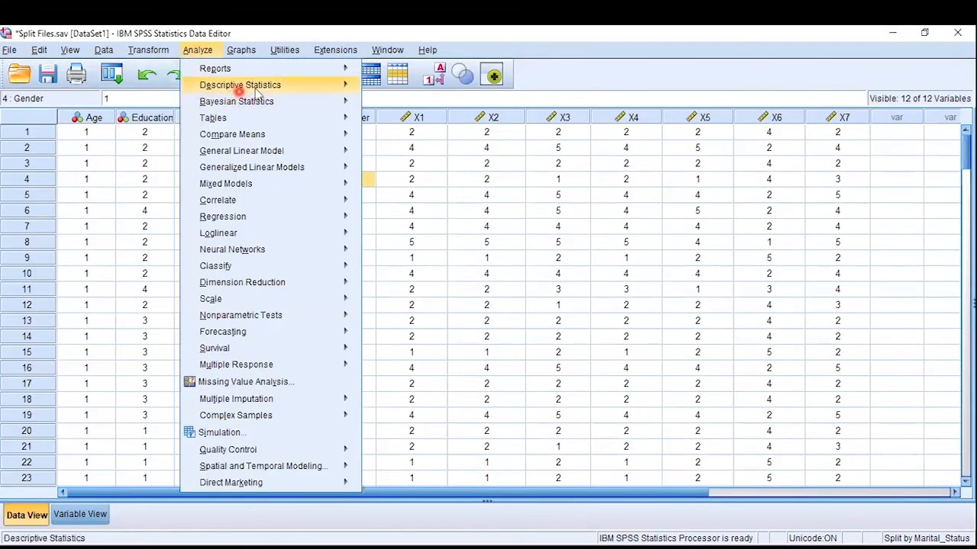
click(257, 85)
click(404, 84)
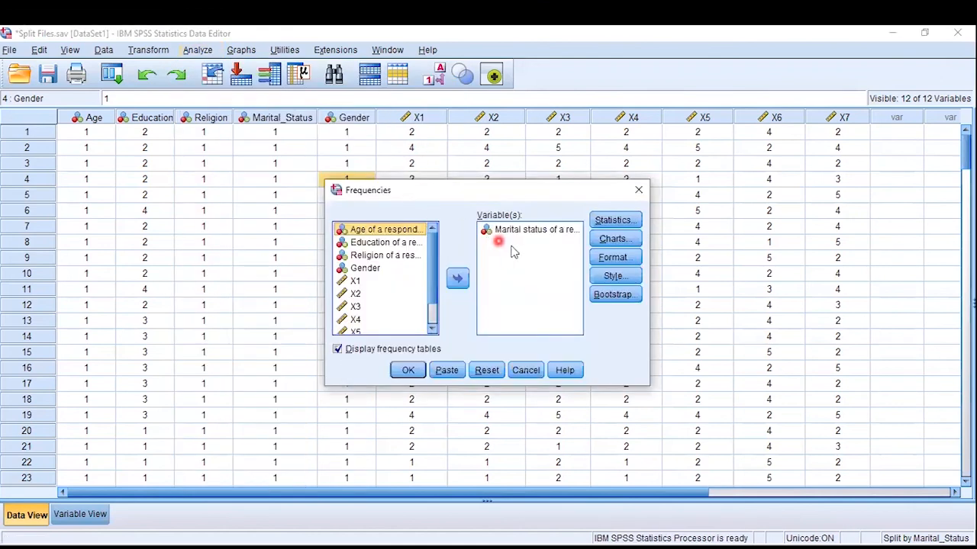
click(527, 229)
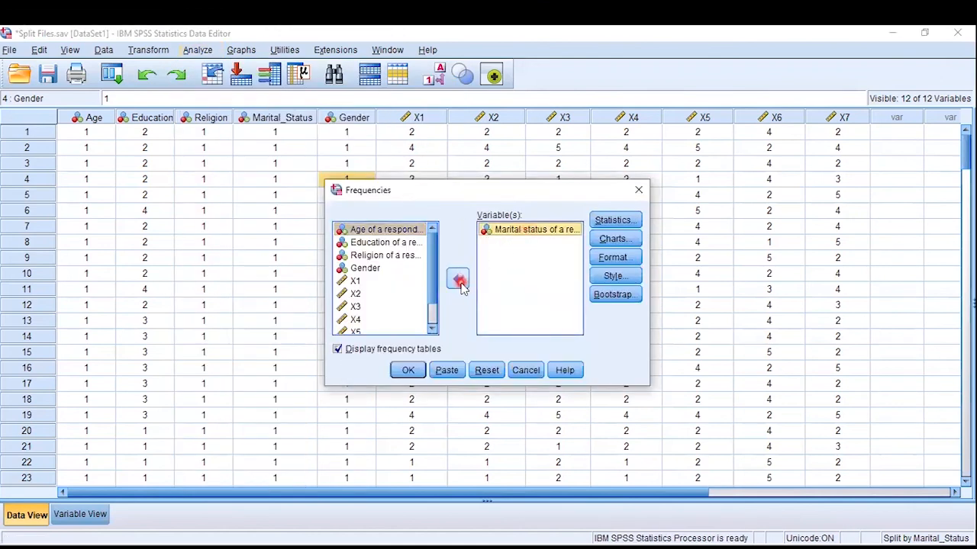
click(458, 281)
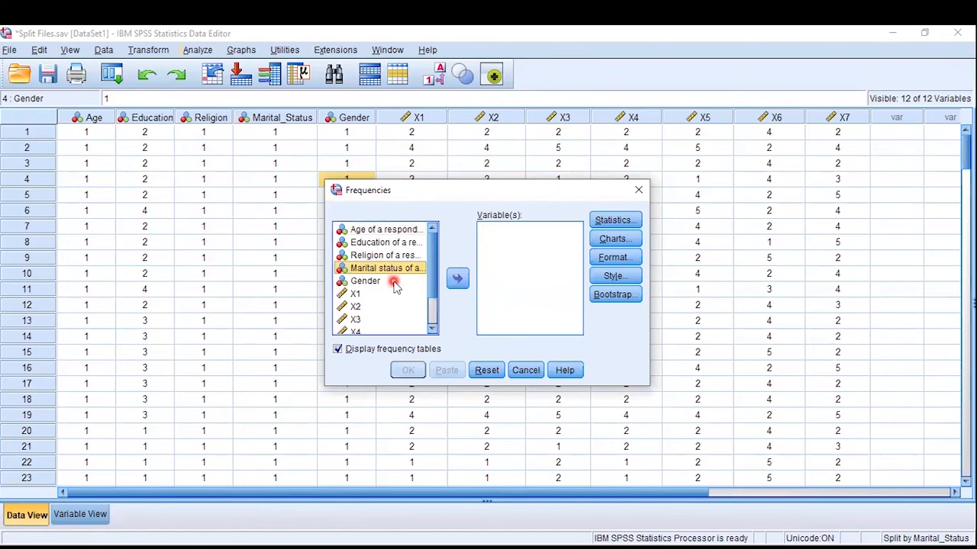
click(371, 284)
click(457, 279)
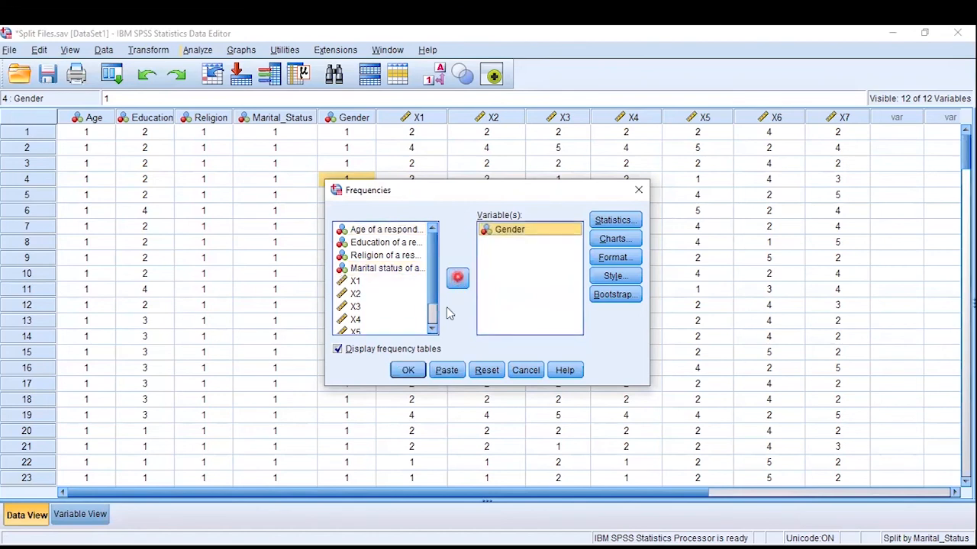
- Keep Histograms as the chart type and run the frequencies for Gender
click(413, 370)
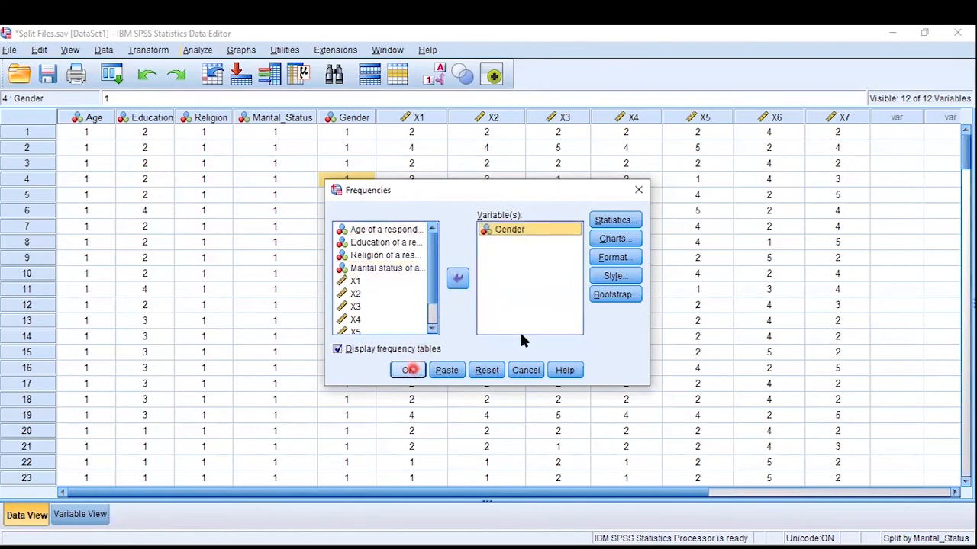
click(615, 239)
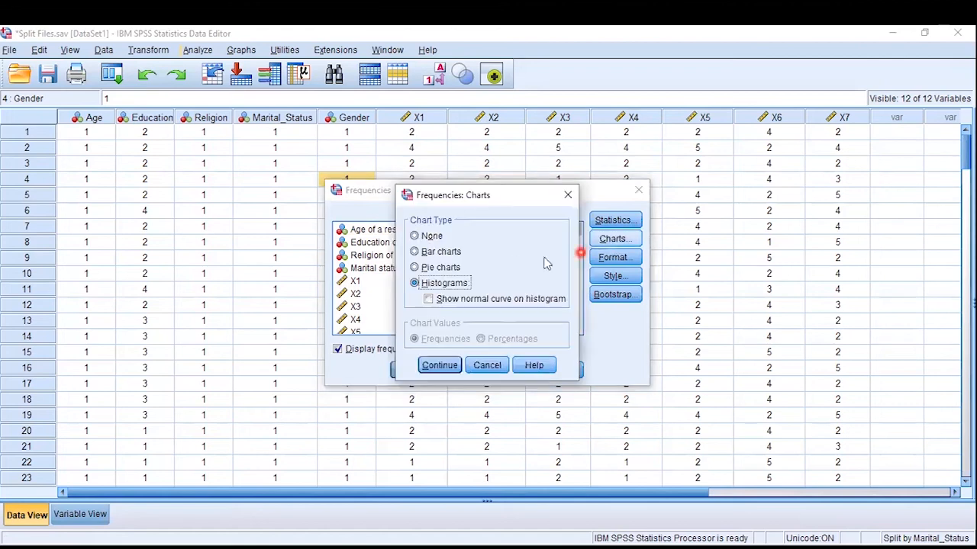
click(446, 366)
click(410, 371)
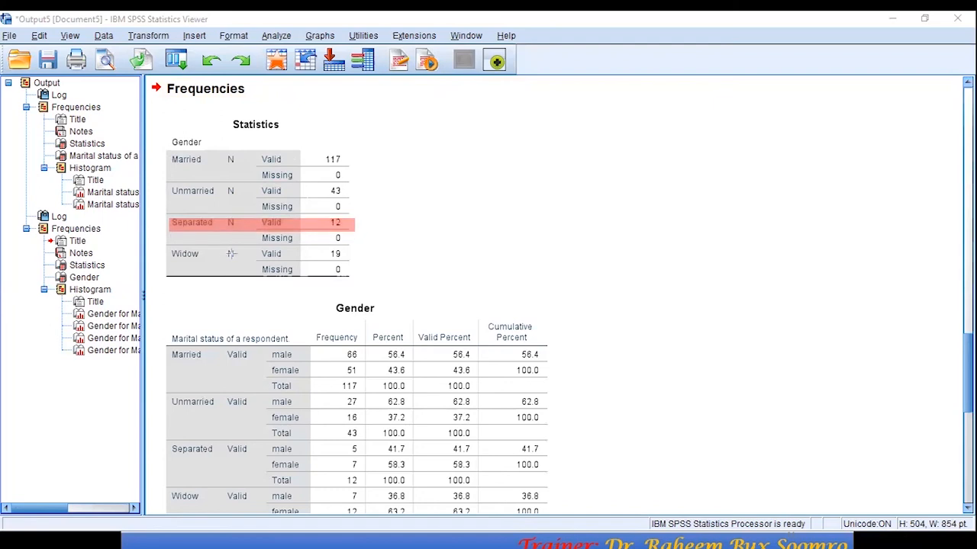
- Examine the Gender statistics and frequency tables for each marital status group
mouse_move(171, 248)
mouse_down()
mouse_move(302, 271)
mouse_move(348, 265)
mouse_up()
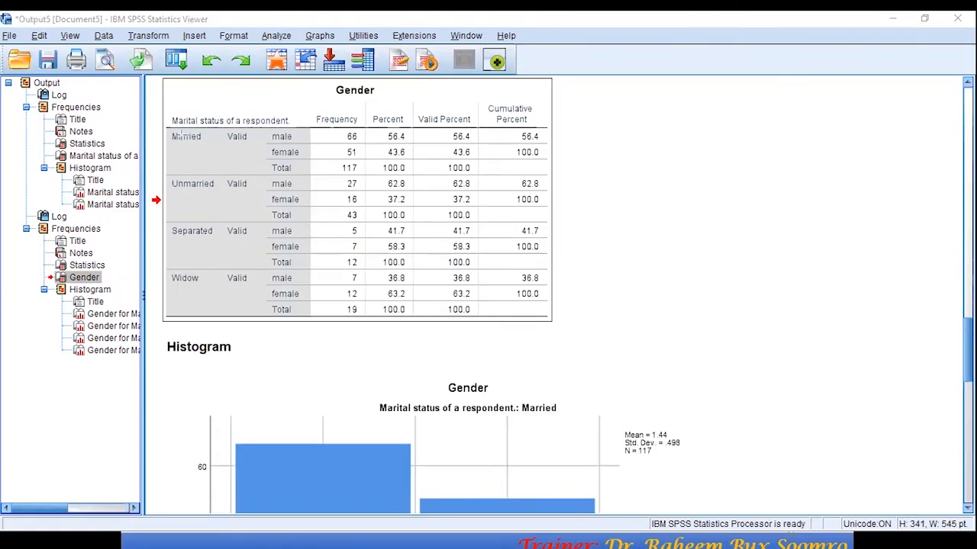
drag(168, 108, 311, 130)
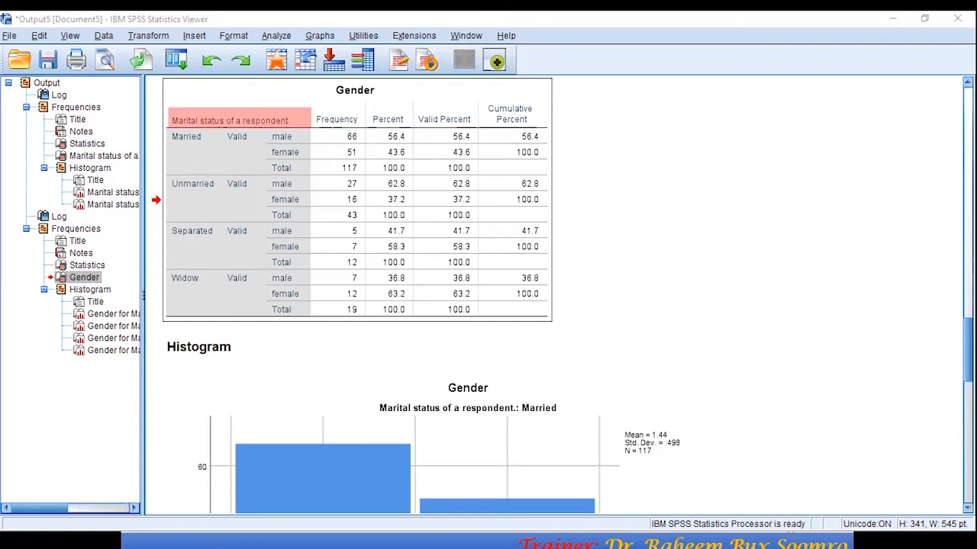
- Examine the Gender histograms for the Married, Unmarried and Separated groups
click(93, 316)
click(331, 213)
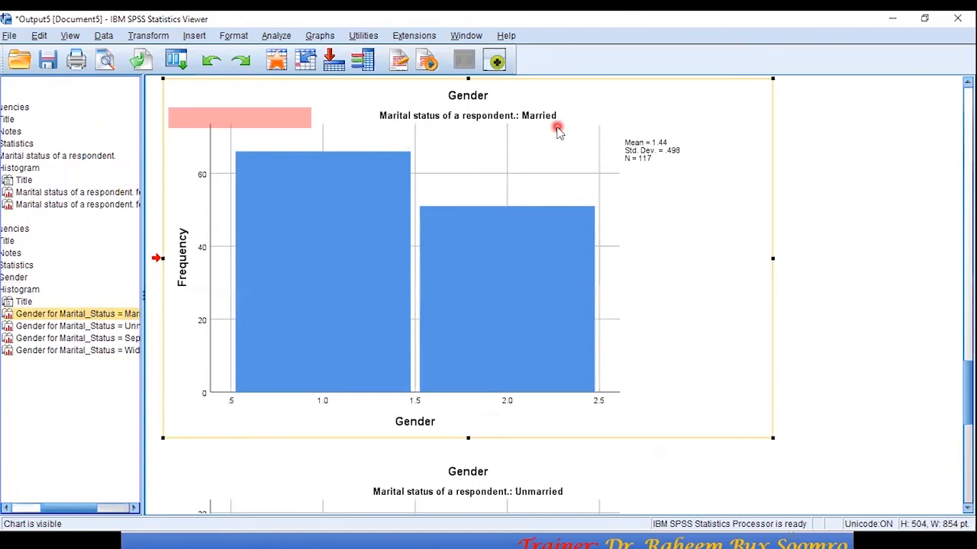
click(93, 326)
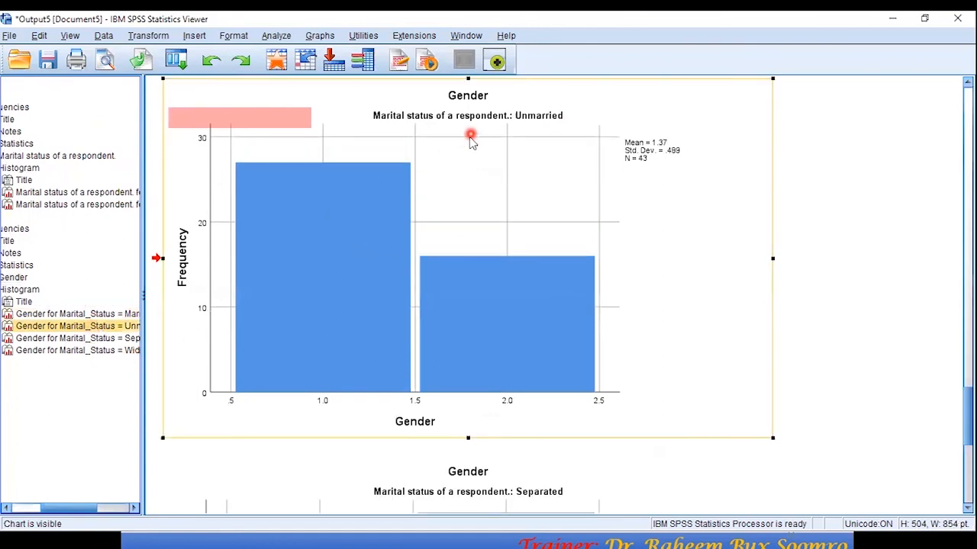
click(113, 341)
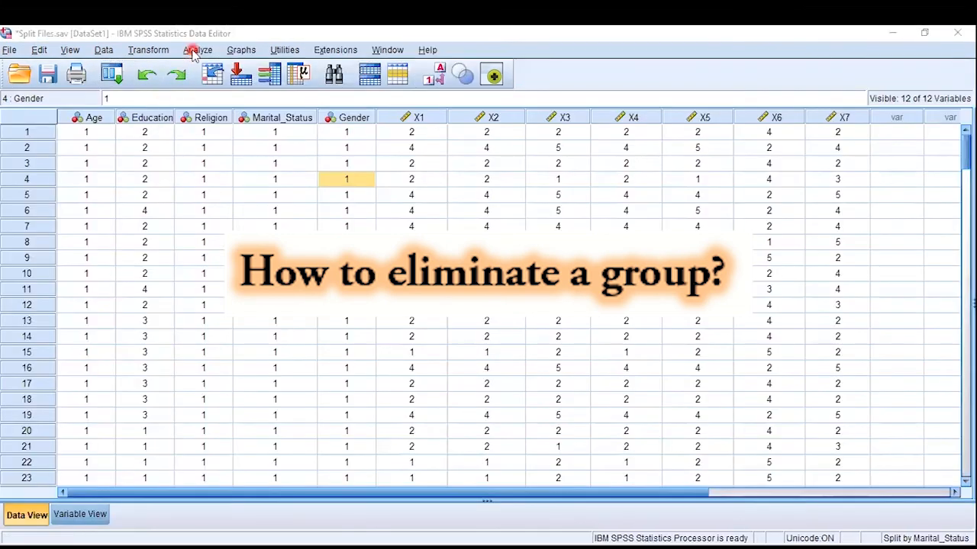
- Return to the data, remove Marital status from the Split File grouping and apply Analyze all cases, do not create groups
click(196, 53)
click(98, 52)
click(98, 52)
click(133, 479)
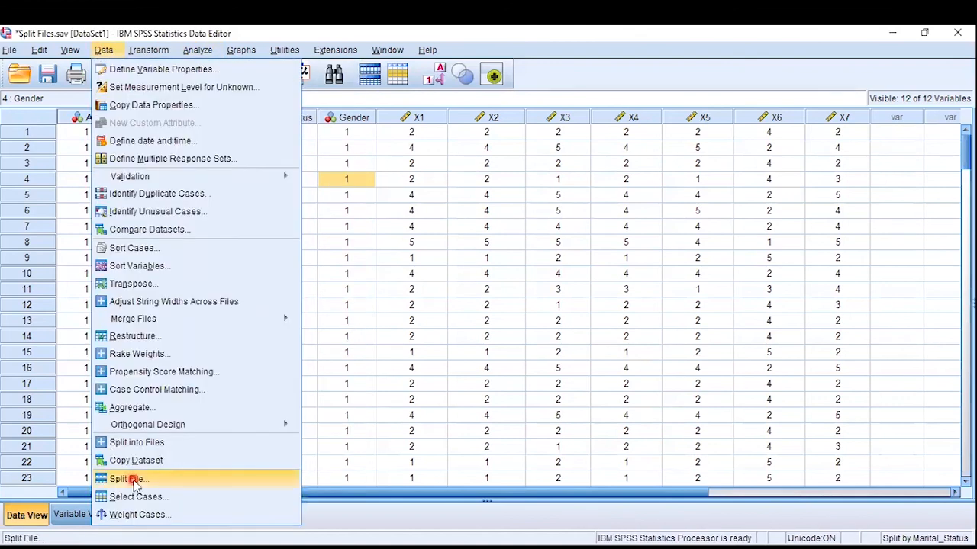
click(500, 269)
click(471, 280)
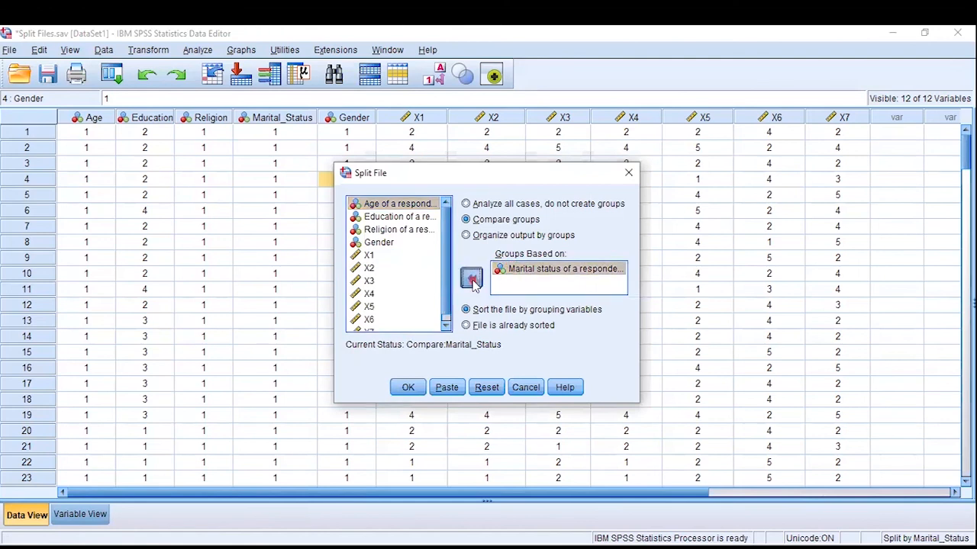
click(483, 206)
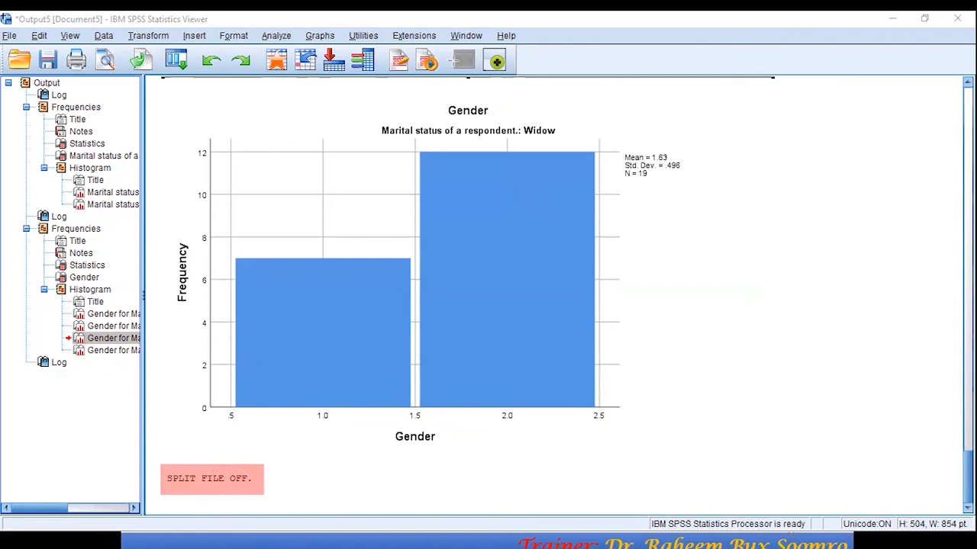
- Run the Gender frequencies again on the unsplit data, keeping Gender as the only variable
click(175, 59)
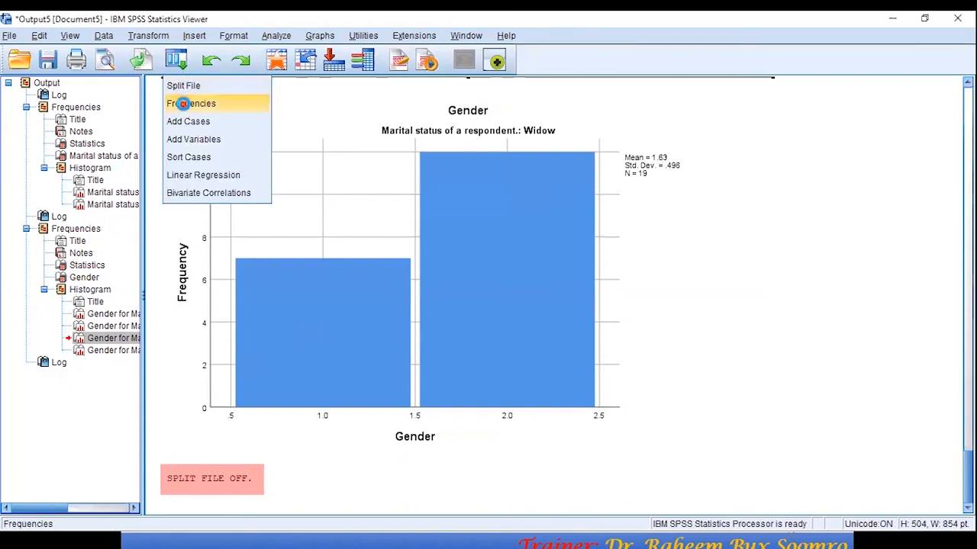
click(183, 103)
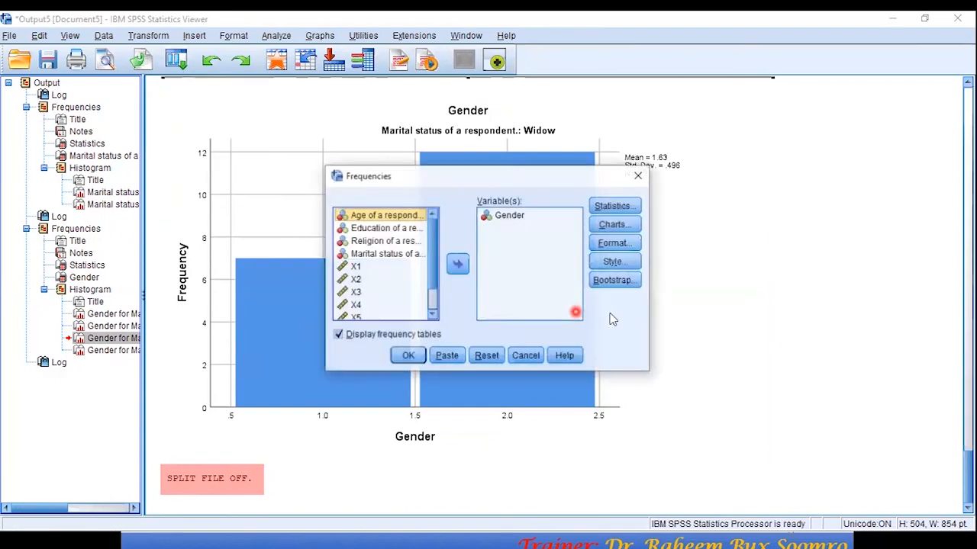
click(406, 356)
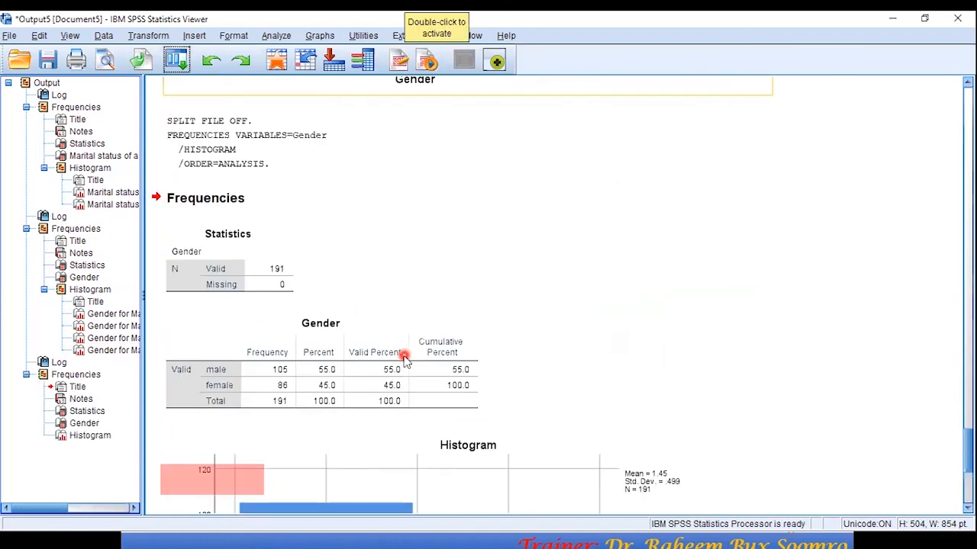
- Examine the overall Gender frequency table and histogram for all cases, and return to the data
scroll(404, 360, down, 1)
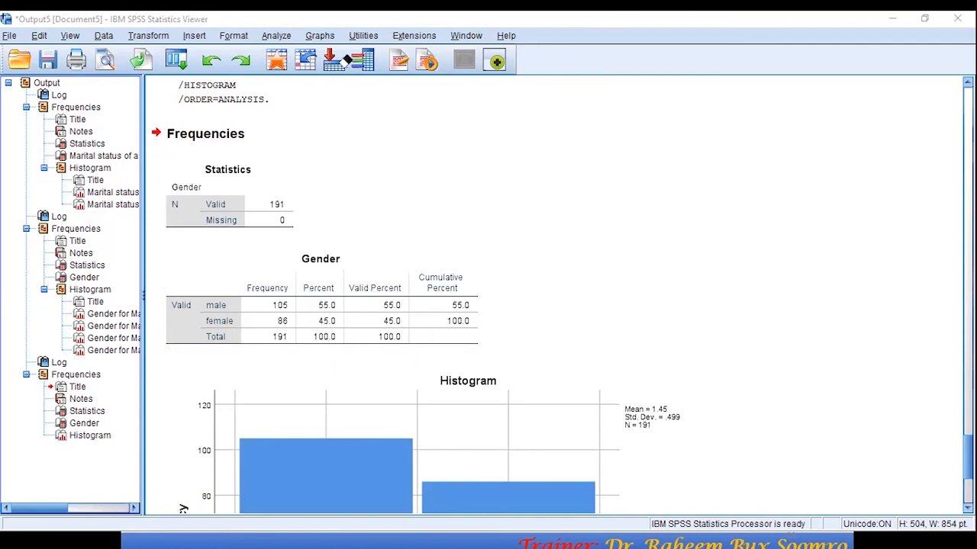
click(105, 436)
click(290, 356)
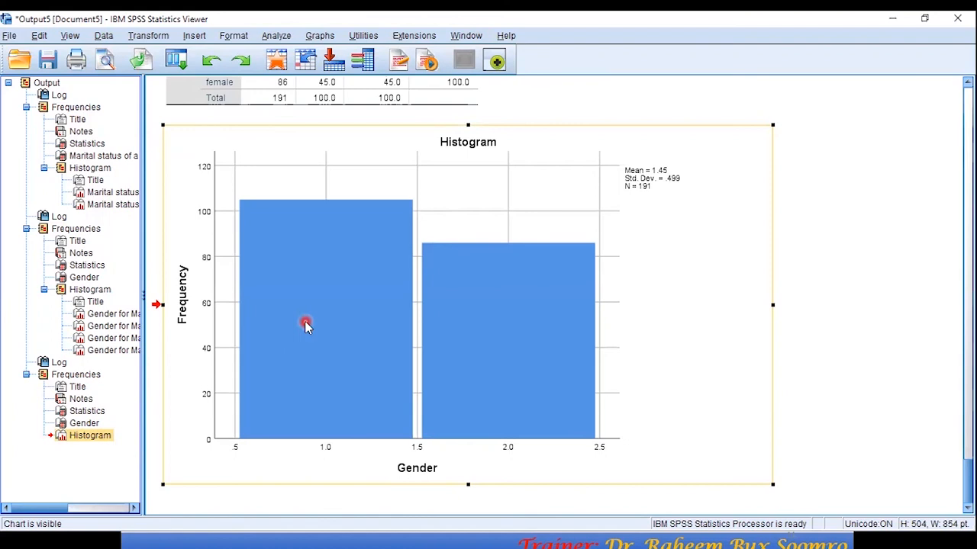
click(306, 320)
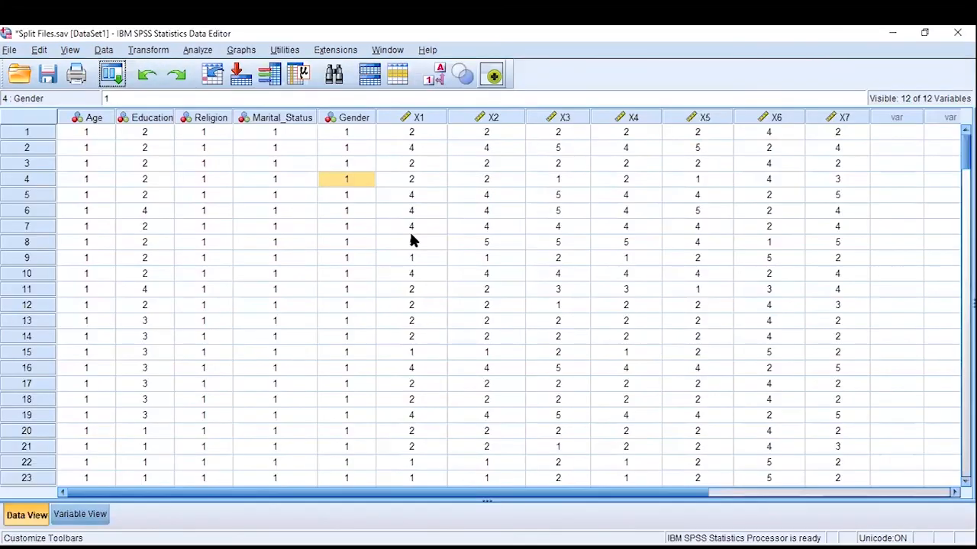
click(415, 242)
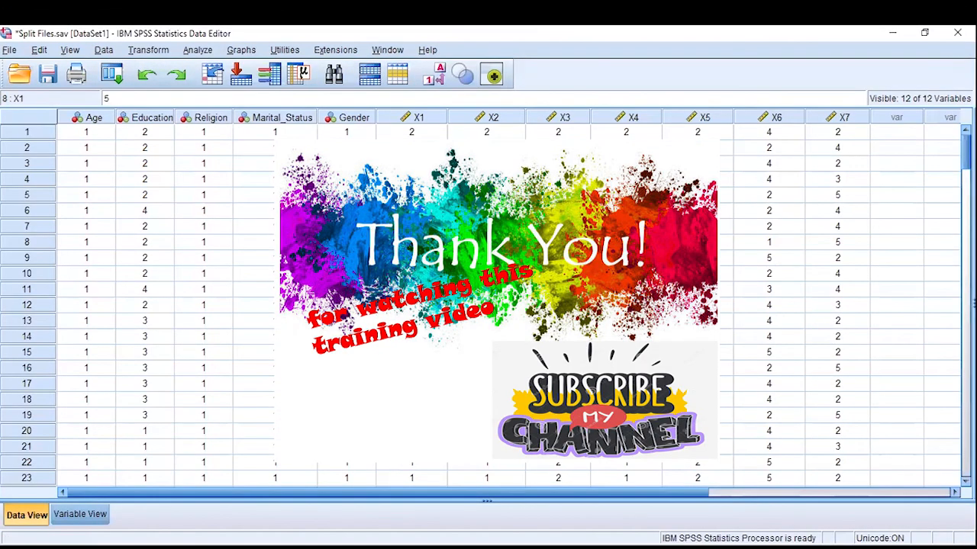